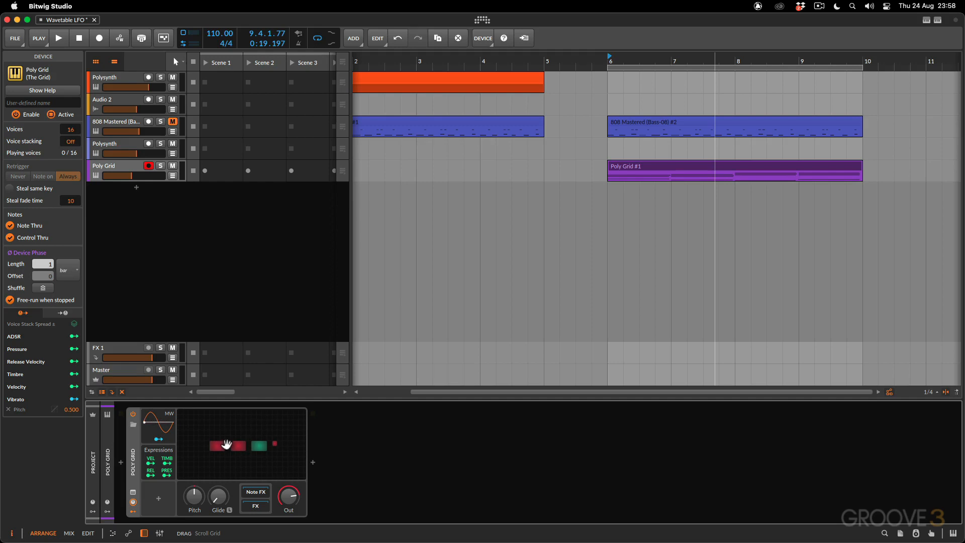
Play the arrangement from bar 6 to hear the Poly Grid clip, and stop playback
{"action": "key", "text": "space"}
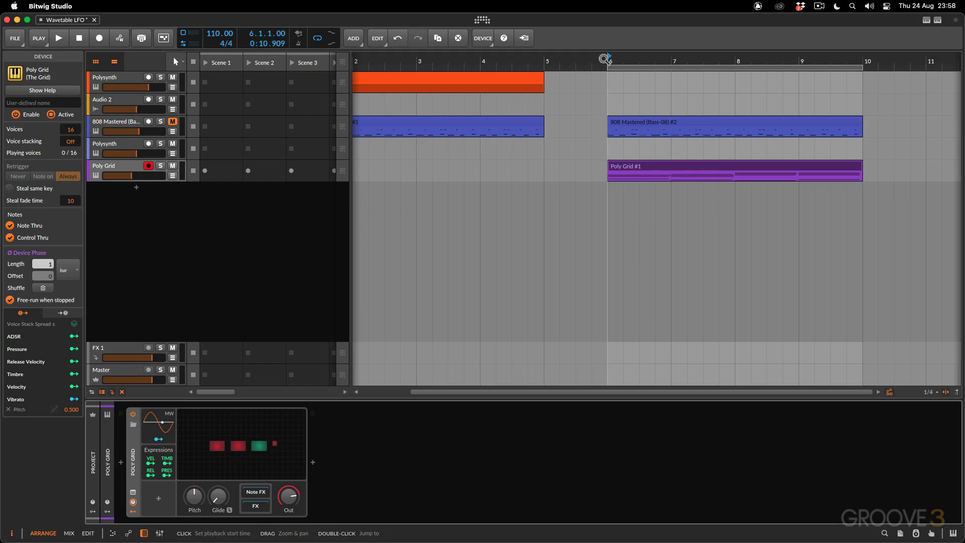
{"action": "key", "text": "space"}
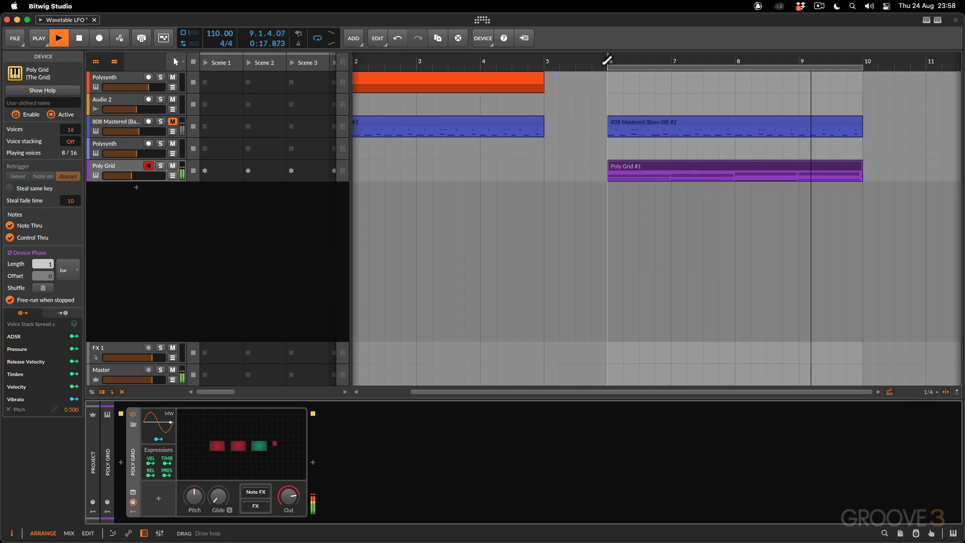
{"action": "key", "text": "space"}
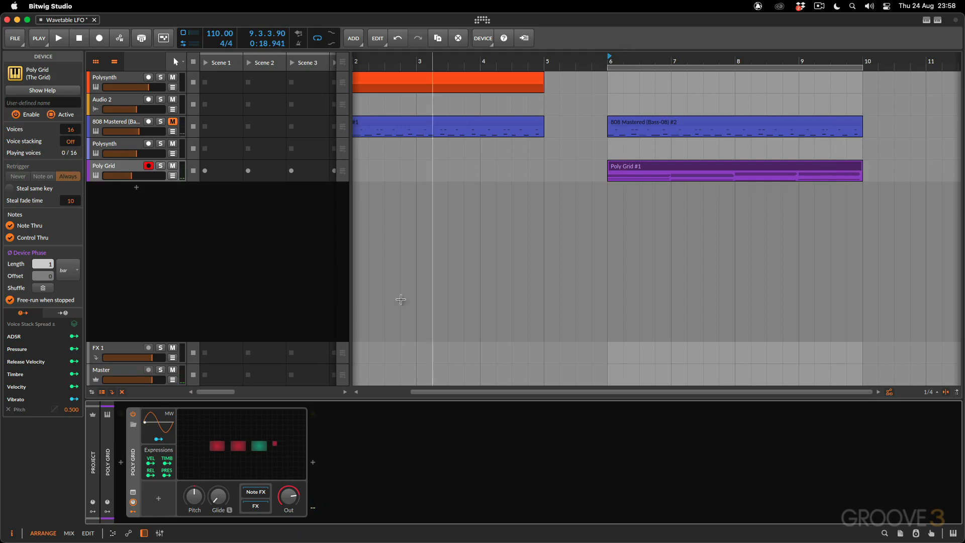
Open the Poly Grid patch for editing and search its module library for "wavetable"
{"action": "left_click", "coordinate": [240, 447]}
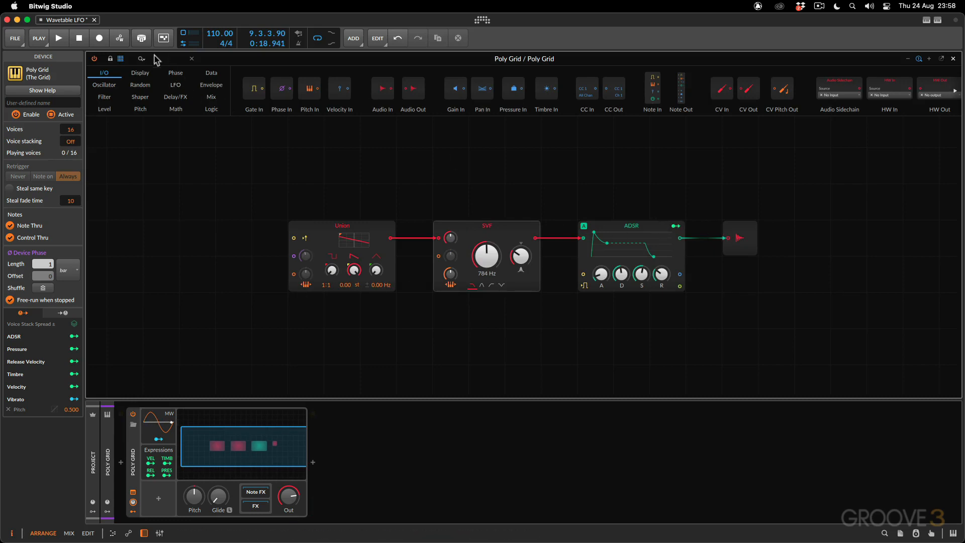
{"action": "type", "text": "wavetable"}
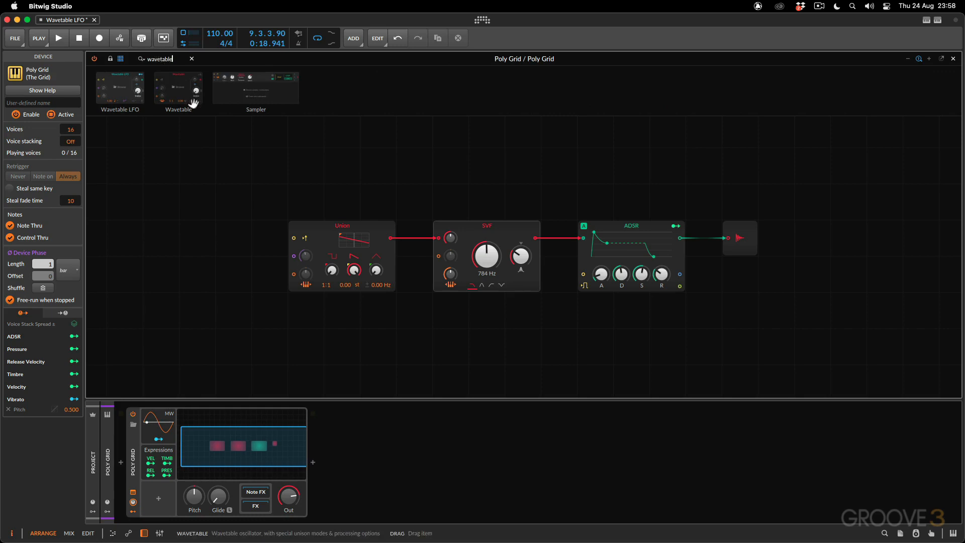
Place a Wavetable oscillator before the Union module to view its wavetable choices, and delete the oscillator
{"action": "left_click_drag", "start_coordinate": [182, 95], "coordinate": [165, 234]}
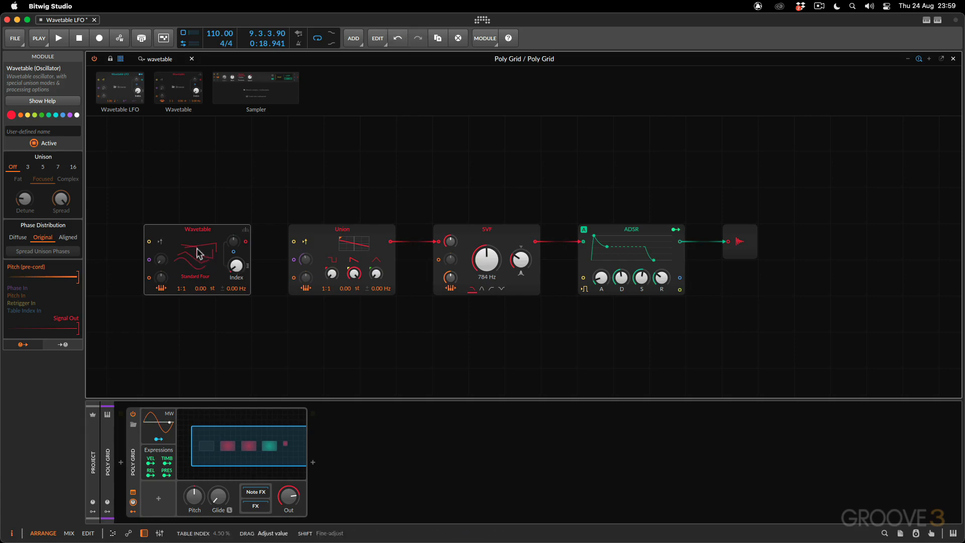
{"action": "left_click", "coordinate": [198, 252]}
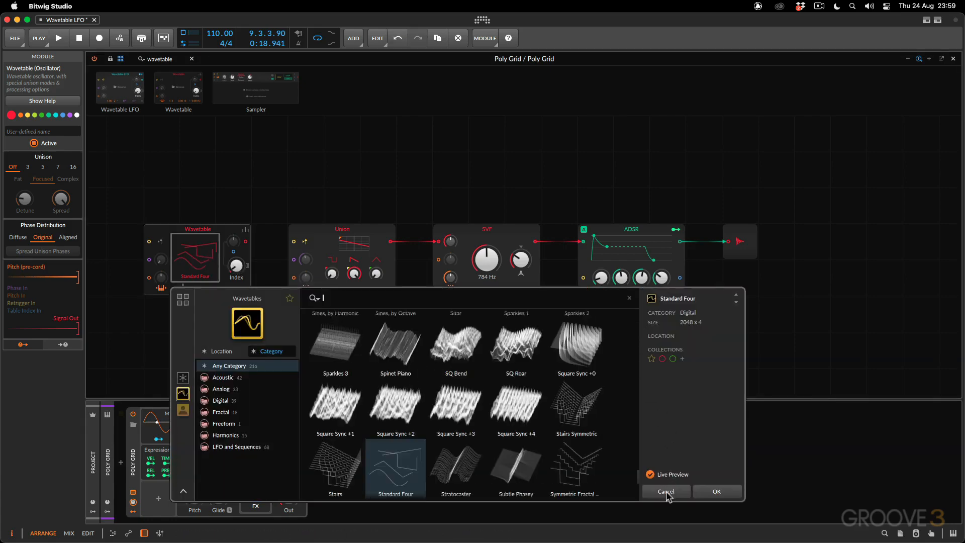
{"action": "left_click", "coordinate": [667, 492]}
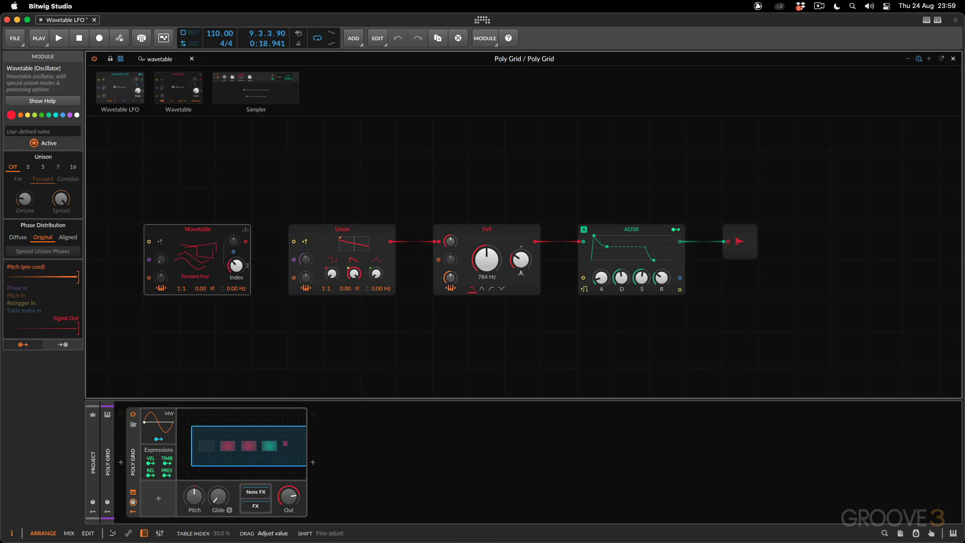
{"action": "right_click", "coordinate": [186, 231]}
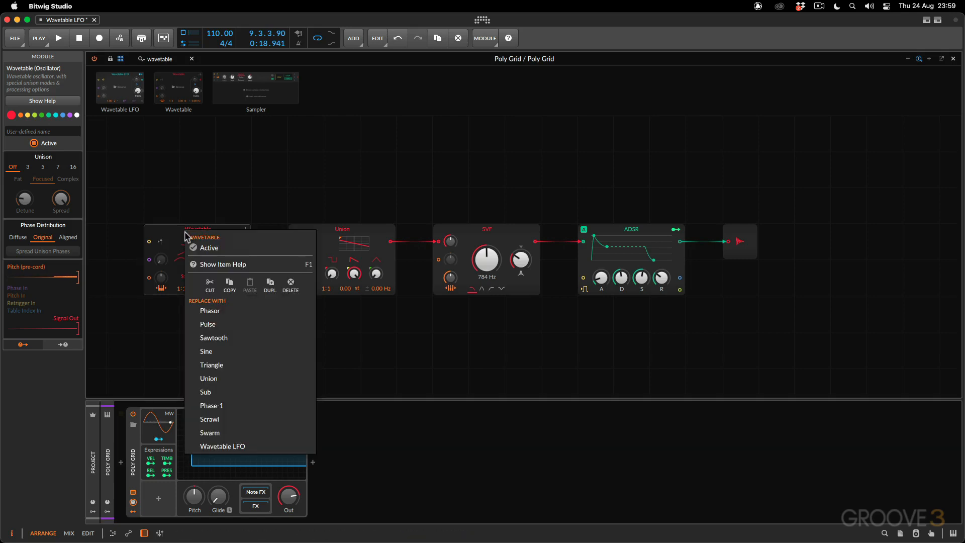
{"action": "left_click", "coordinate": [290, 283]}
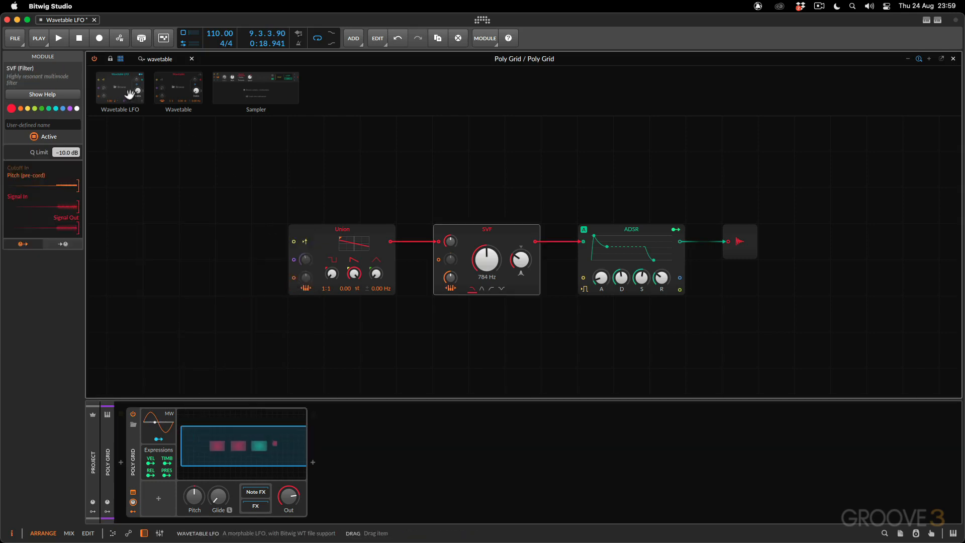
Add a Wavetable LFO before the Union module and connect its signal output to the Union's phase input
{"action": "left_click_drag", "start_coordinate": [126, 94], "coordinate": [171, 230]}
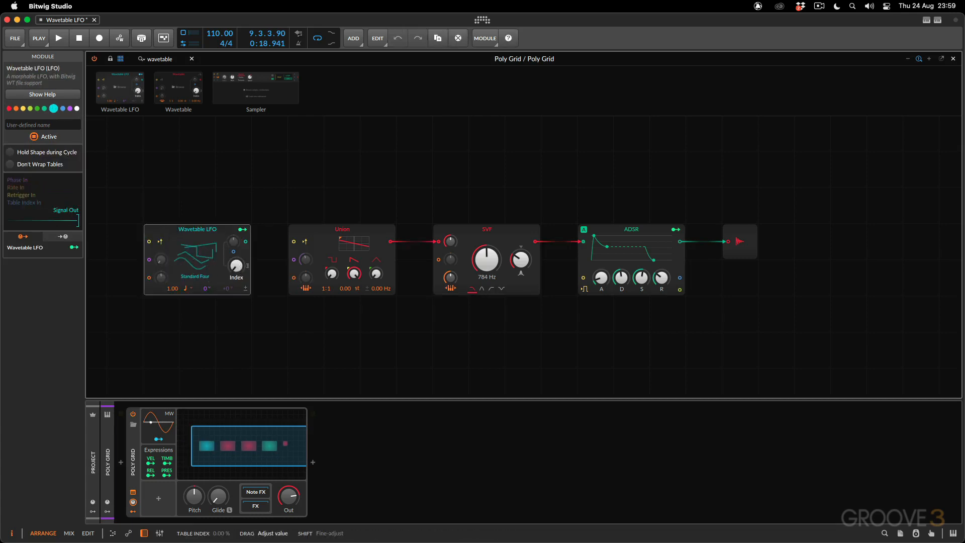
{"action": "left_click_drag", "start_coordinate": [236, 266], "coordinate": [236, 273]}
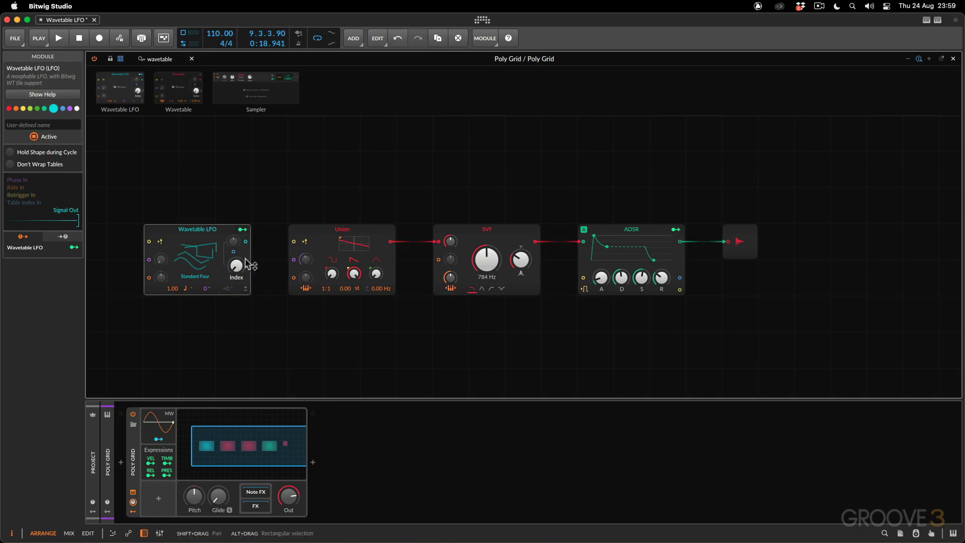
{"action": "left_click_drag", "start_coordinate": [246, 242], "coordinate": [293, 261]}
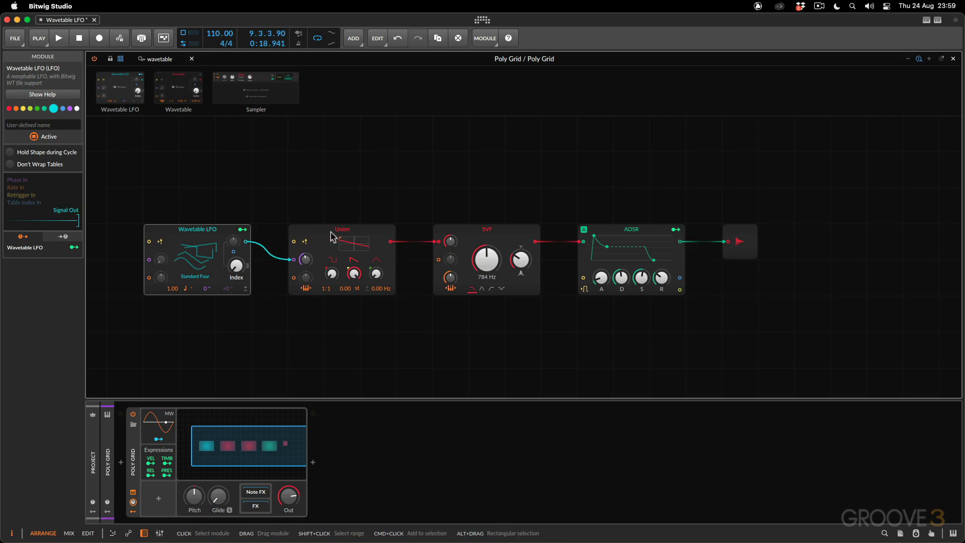
Load the "Sines, by Harmonic" wavetable into the Wavetable LFO
{"action": "left_click", "coordinate": [199, 258]}
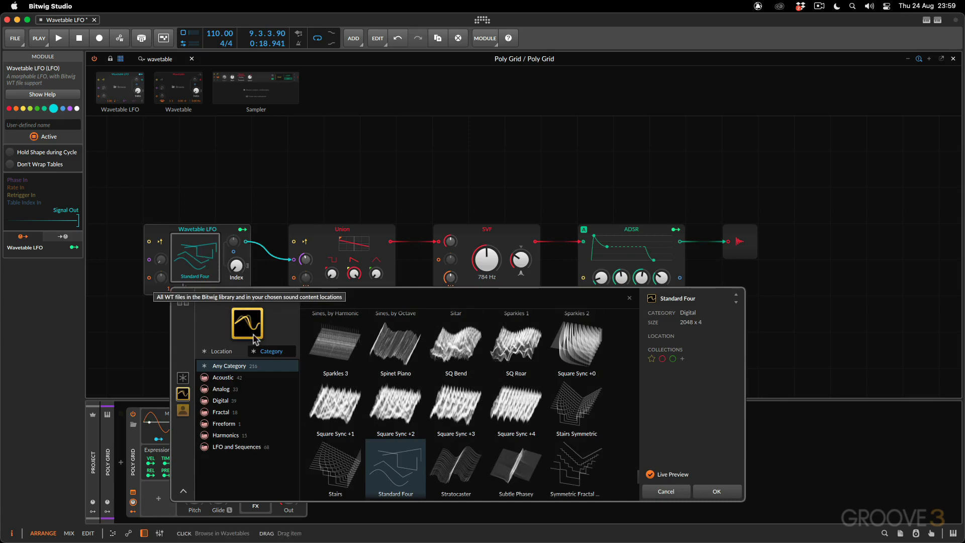
{"action": "scroll", "coordinate": [355, 400], "scroll_direction": "up", "scroll_amount": 2}
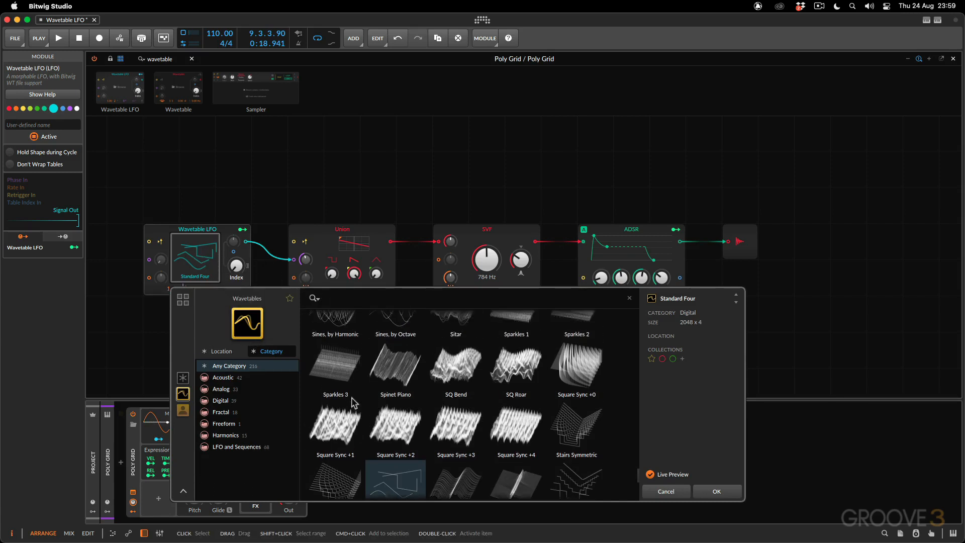
{"action": "scroll", "coordinate": [353, 401], "scroll_direction": "up", "scroll_amount": 2}
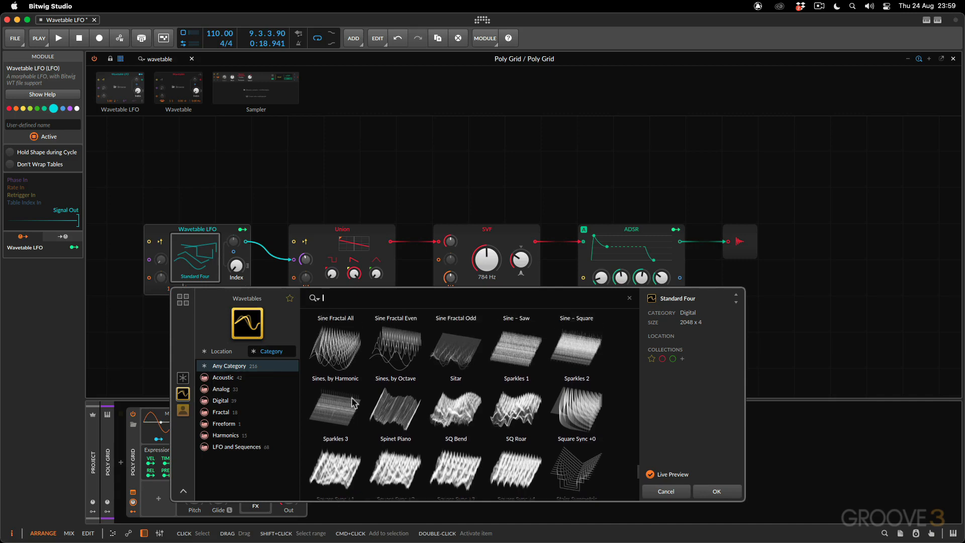
{"action": "left_click", "coordinate": [330, 351]}
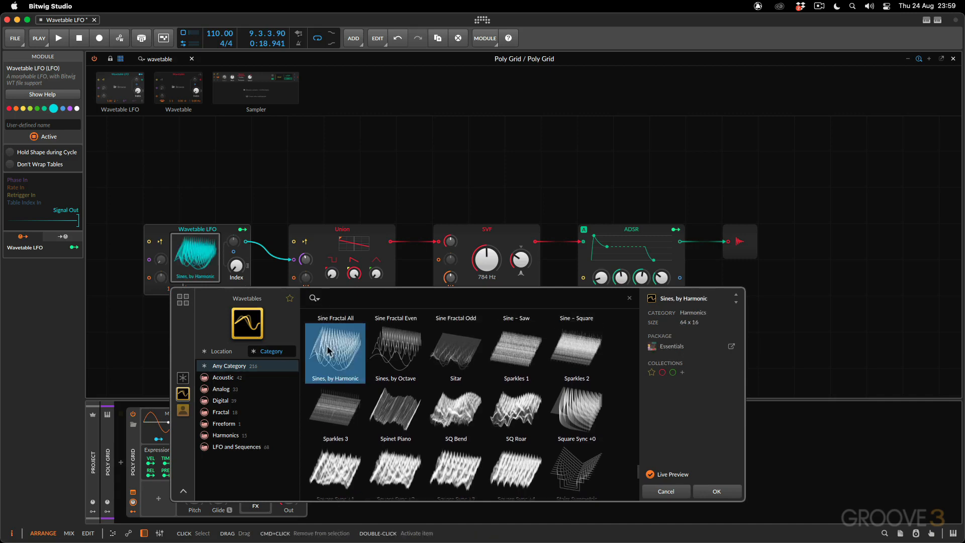
{"action": "left_click", "coordinate": [712, 493]}
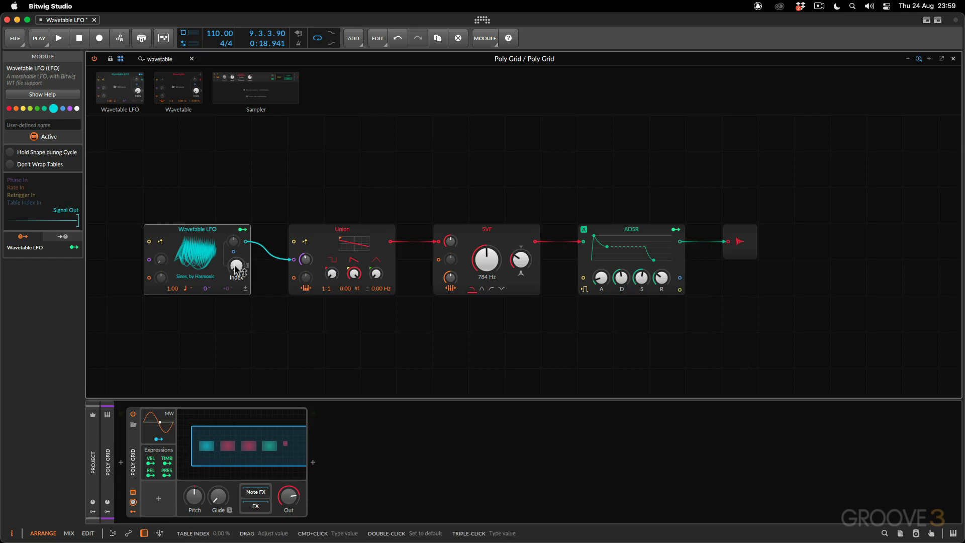
Lower the Union's phase modulation amount and try out the Wavetable LFO's index during playback
{"action": "left_click_drag", "start_coordinate": [236, 269], "coordinate": [235, 266]}
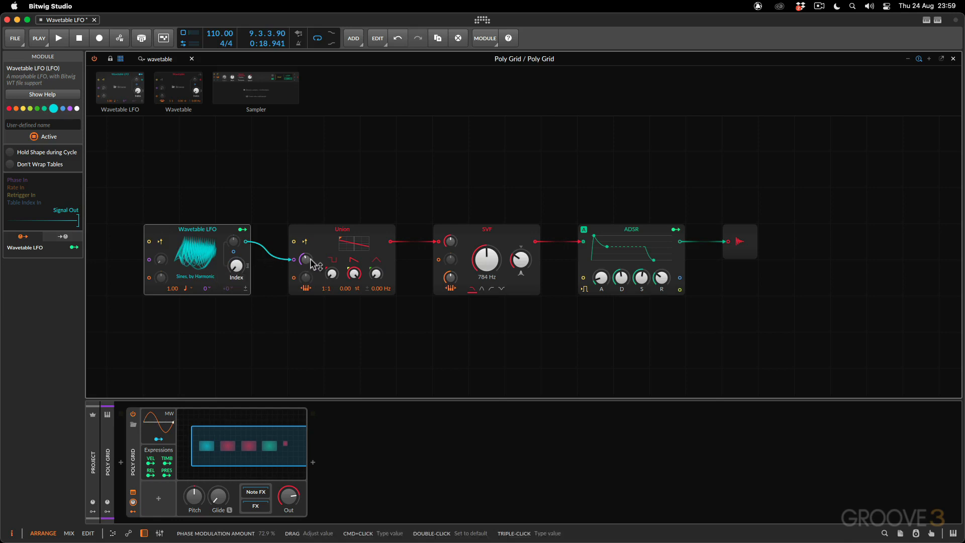
{"action": "key", "text": "space"}
{"action": "left_click_drag", "start_coordinate": [308, 260], "coordinate": [306, 282]}
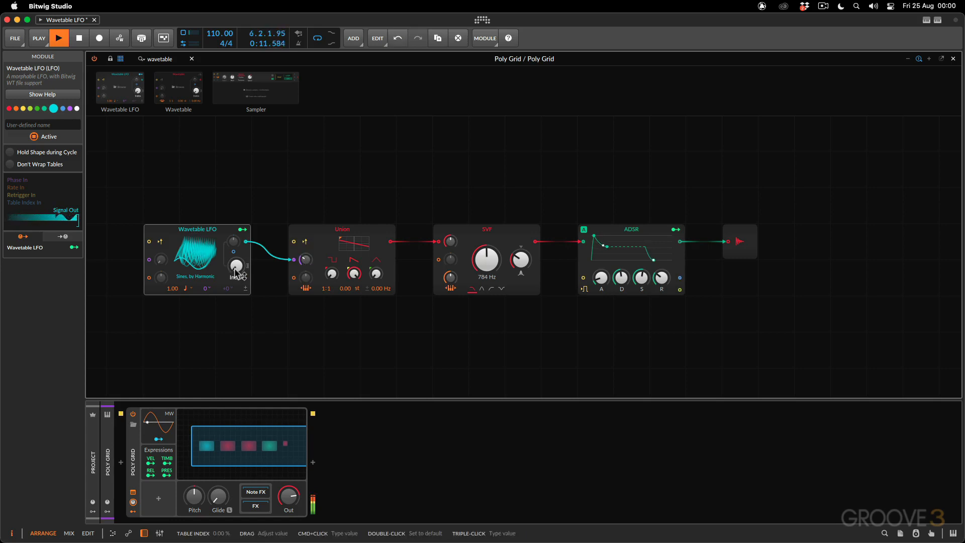
{"action": "mouse_move", "coordinate": [235, 271]}
{"action": "left_mouse_down"}
{"action": "mouse_move", "coordinate": [235, 242]}
{"action": "mouse_move", "coordinate": [236, 268]}
{"action": "left_mouse_up"}
{"action": "key", "text": "space"}
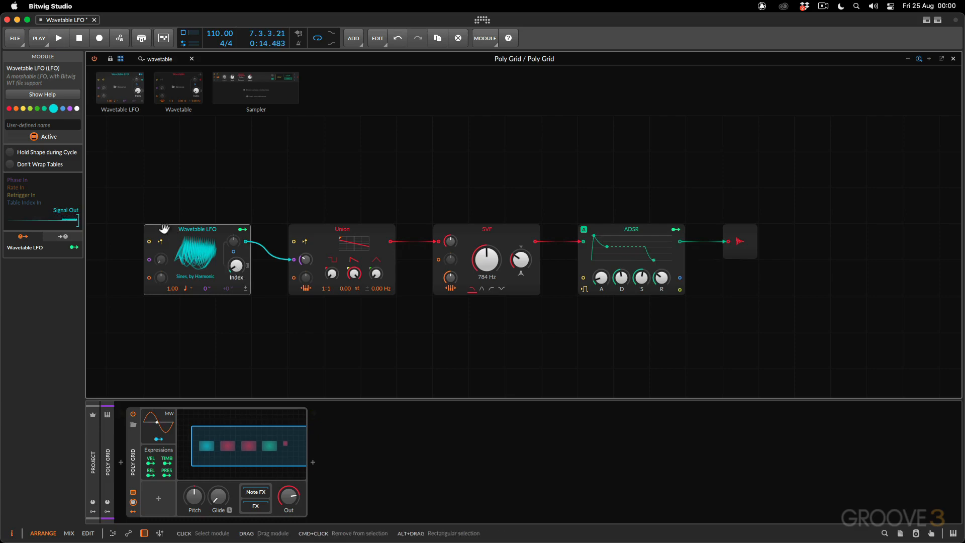
Read the Wavetable LFO's help page on its inputs, outputs and parameters, and close it
{"action": "left_click", "coordinate": [64, 95]}
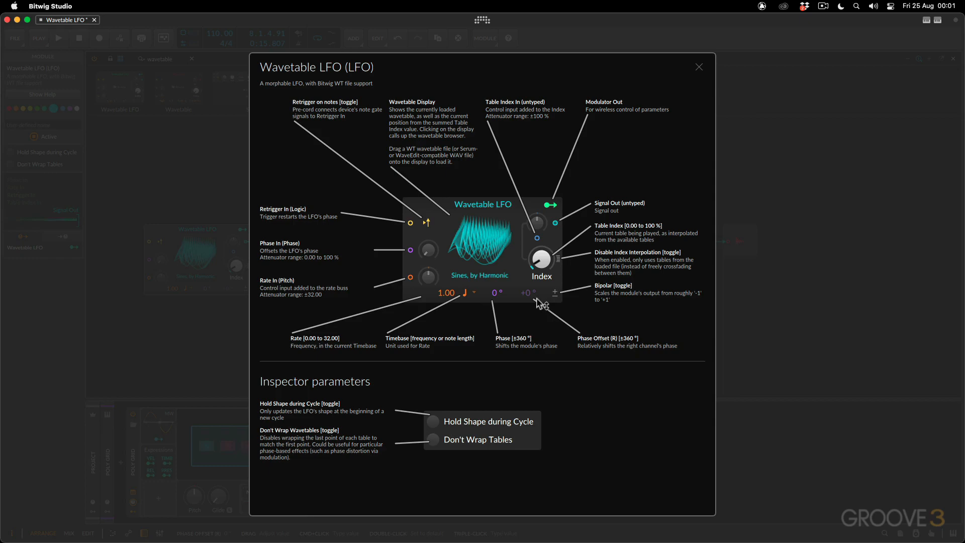
{"action": "left_click", "coordinate": [698, 68]}
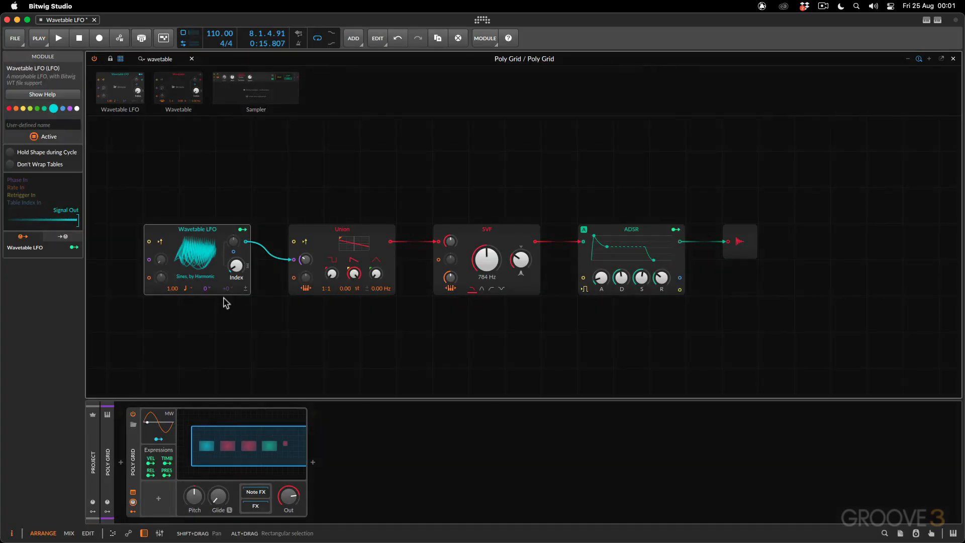
During playback, set the Wavetable LFO's right-channel phase offset to +74° and adjust the Union's phase modulation amount
{"action": "key", "text": "space"}
{"action": "left_click_drag", "start_coordinate": [226, 288], "coordinate": [226, 266]}
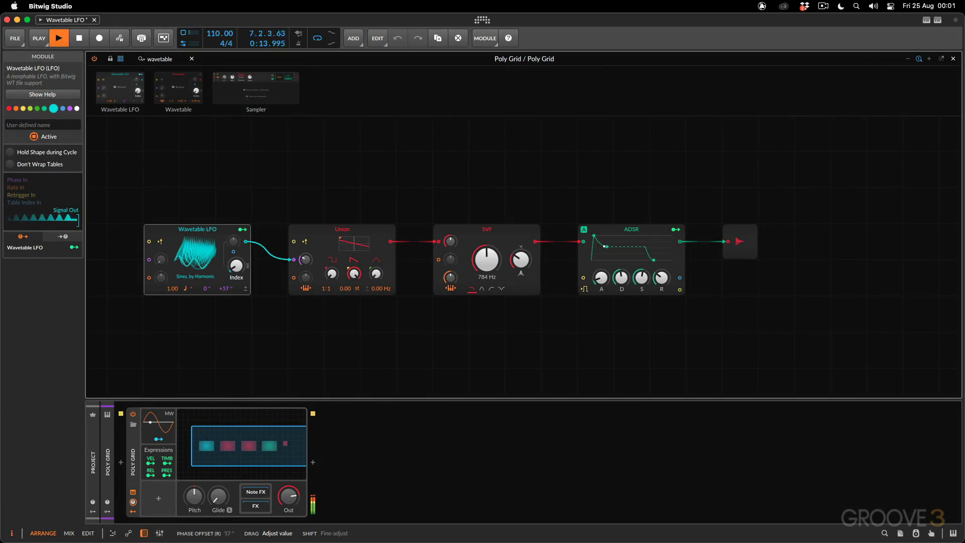
{"action": "left_click_drag", "start_coordinate": [308, 261], "coordinate": [308, 260]}
{"action": "left_click_drag", "start_coordinate": [225, 289], "coordinate": [226, 298]}
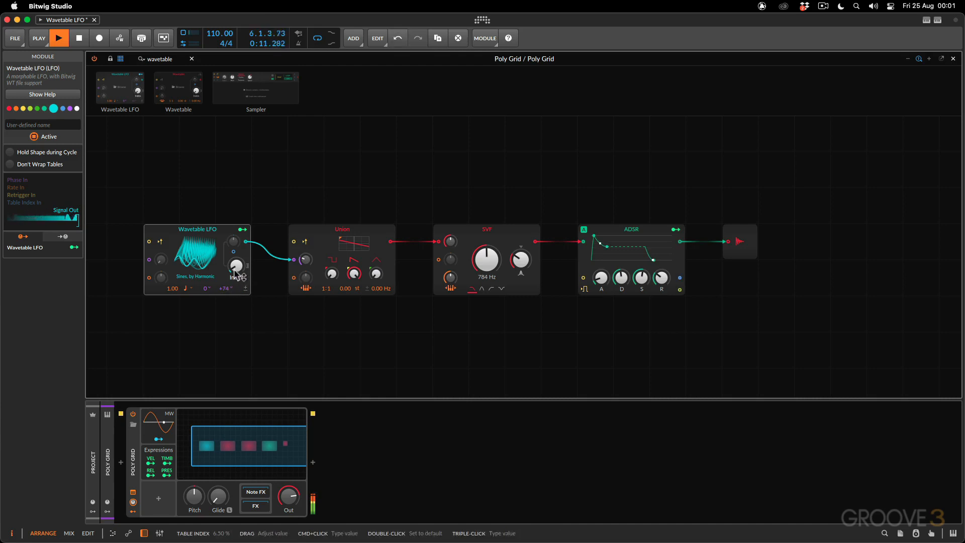
Sweep the Wavetable LFO's index up and down during playback, and leave it at a low setting with playback stopped
{"action": "left_click_drag", "start_coordinate": [235, 270], "coordinate": [234, 211]}
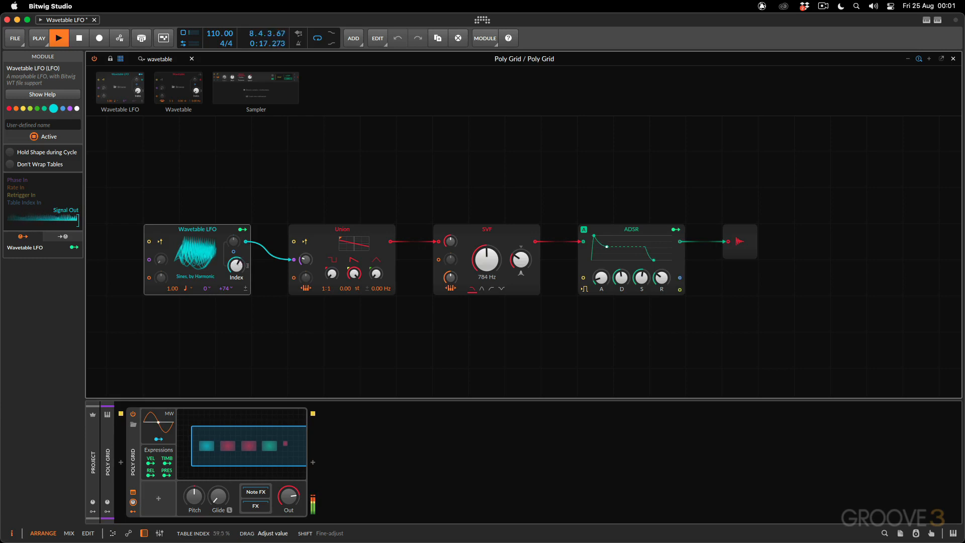
{"action": "left_click_drag", "start_coordinate": [235, 220], "coordinate": [235, 259]}
{"action": "key", "text": "space"}
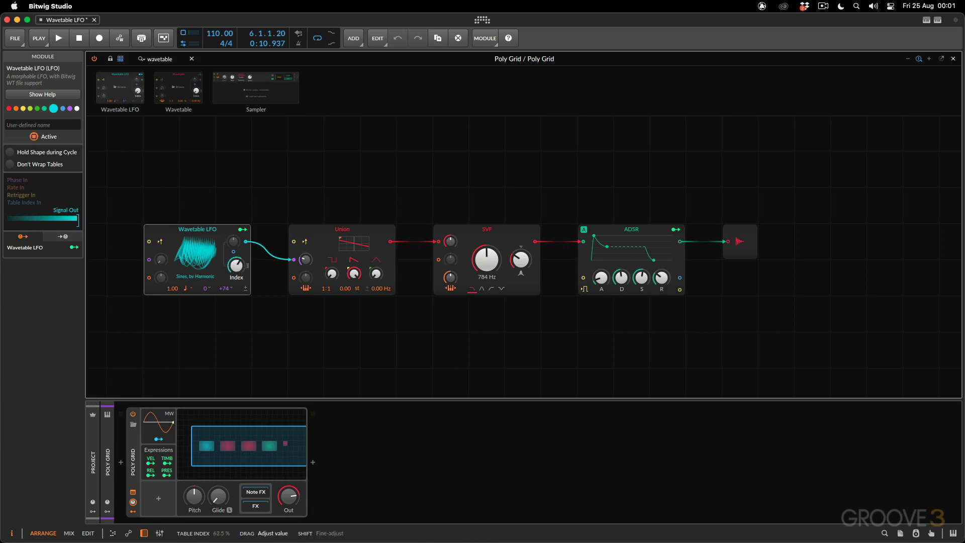
{"action": "left_click_drag", "start_coordinate": [235, 265], "coordinate": [236, 279]}
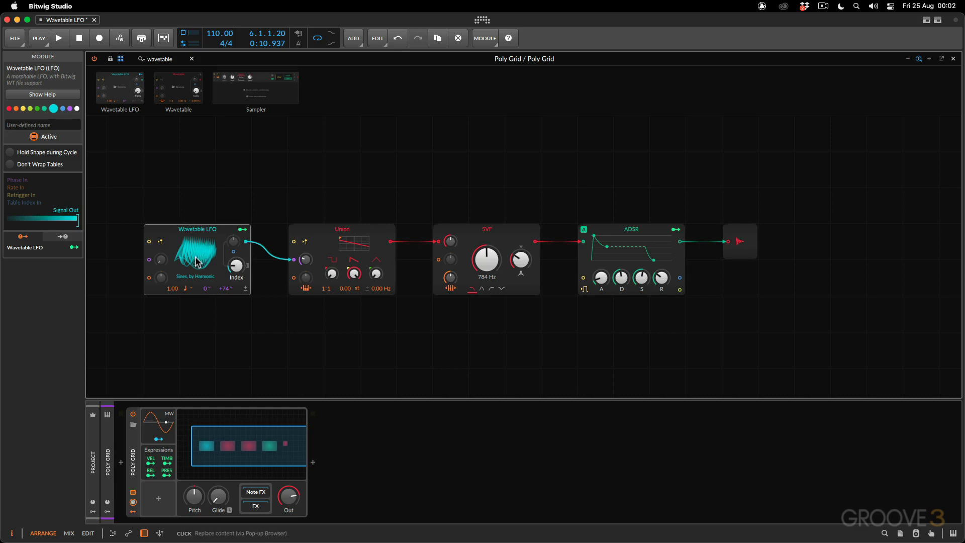
Find the "curves" module, add a Curves module before the Wavetable LFO and open its curve editor
{"action": "left_click", "coordinate": [216, 334]}
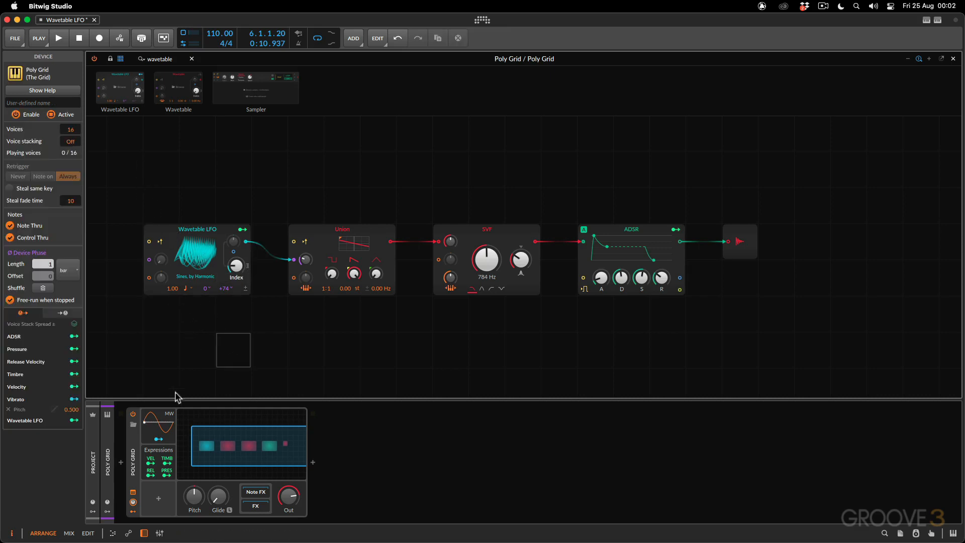
{"action": "left_click_drag", "start_coordinate": [232, 440], "coordinate": [209, 441]}
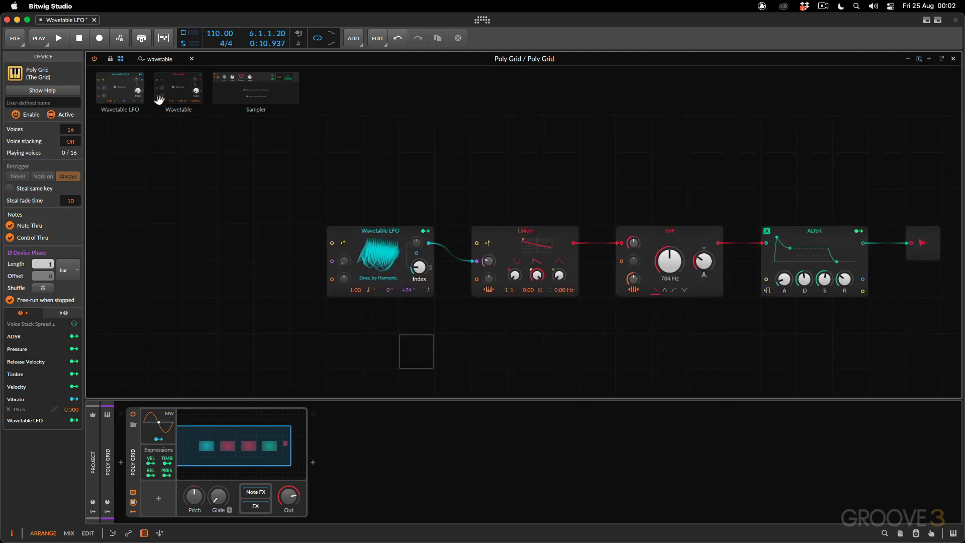
{"action": "left_click", "coordinate": [178, 59]}
{"action": "left_click", "coordinate": [191, 59]}
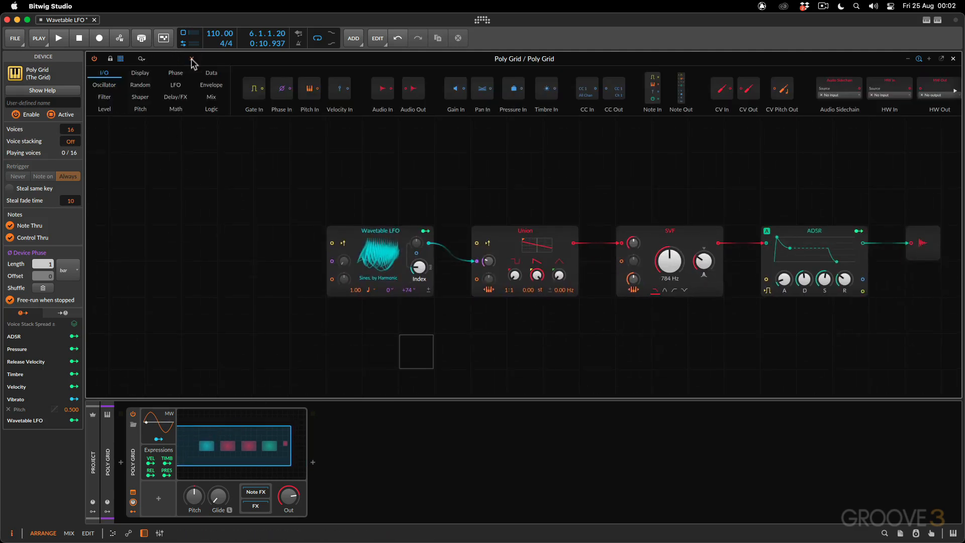
{"action": "type", "text": "c"}
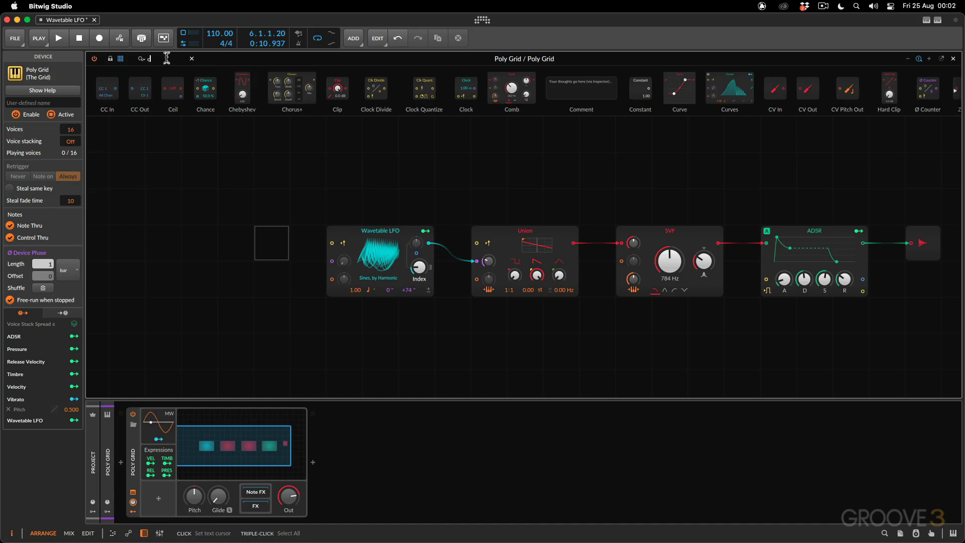
{"action": "type", "text": "urves"}
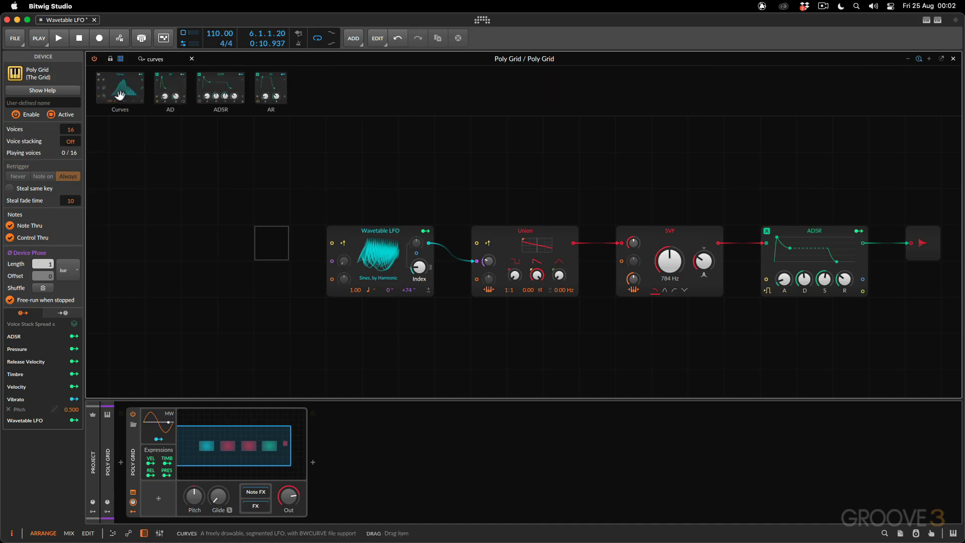
{"action": "left_click_drag", "start_coordinate": [120, 88], "coordinate": [228, 232]}
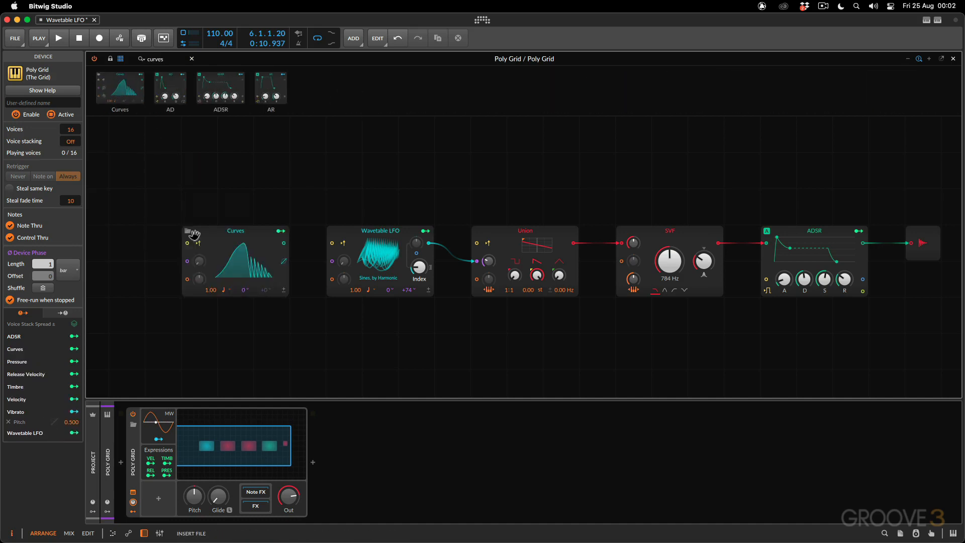
{"action": "left_click", "coordinate": [232, 267]}
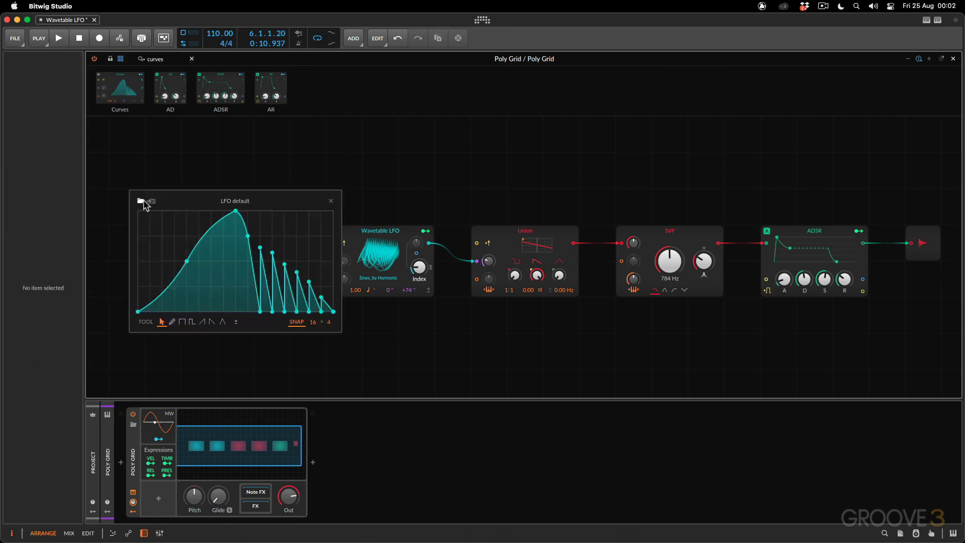
Load the Auto Wah curve from the Periodic category into the Curves module
{"action": "left_click", "coordinate": [142, 206]}
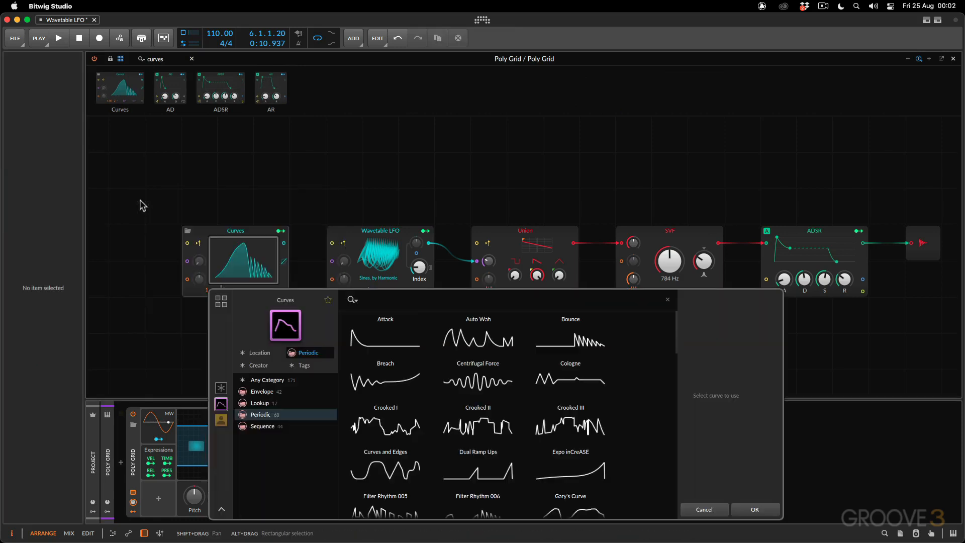
{"action": "left_click", "coordinate": [456, 340]}
{"action": "left_click", "coordinate": [749, 509]}
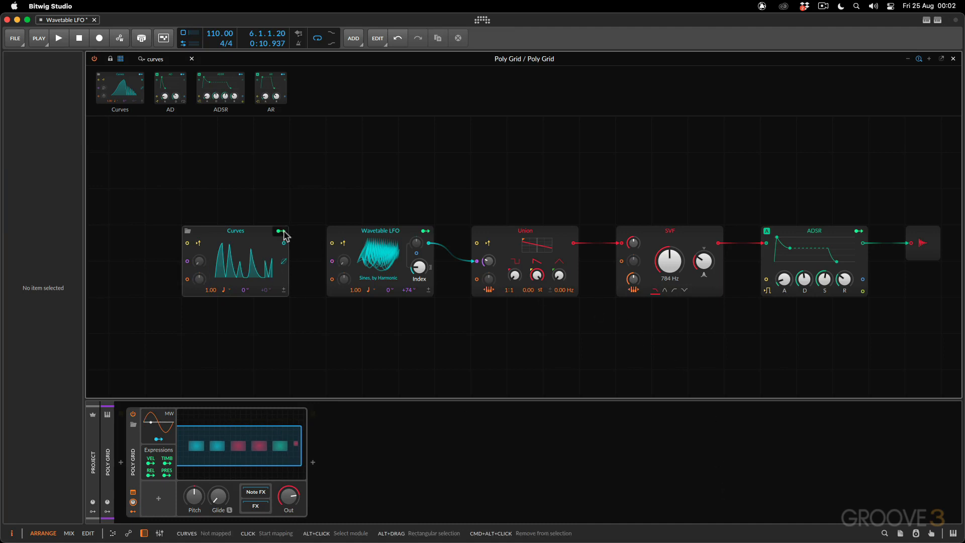
Map the Curves module to modulate the Wavetable LFO's index by about 0.49, and audition it with a short playback
{"action": "left_click_drag", "start_coordinate": [283, 234], "coordinate": [419, 257]}
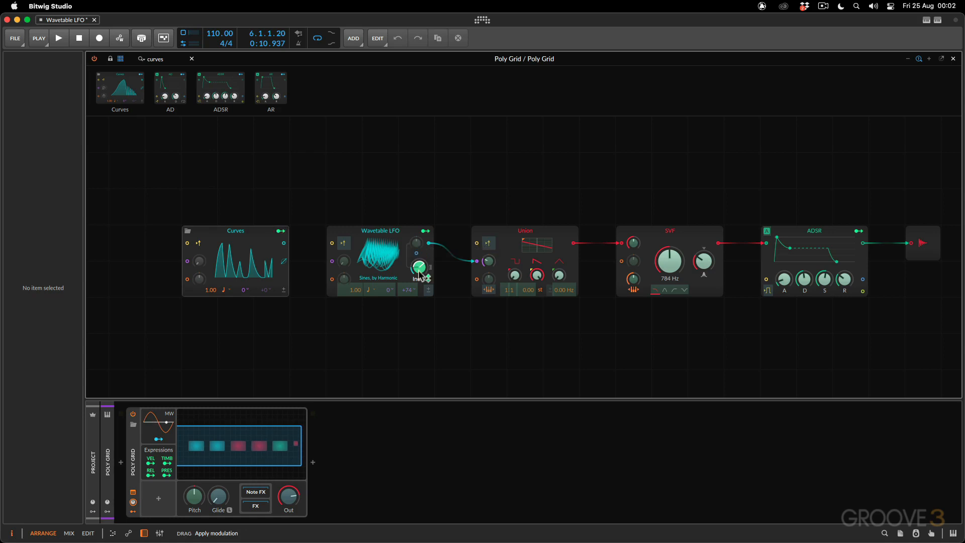
{"action": "left_click", "coordinate": [281, 232]}
{"action": "key", "text": "space"}
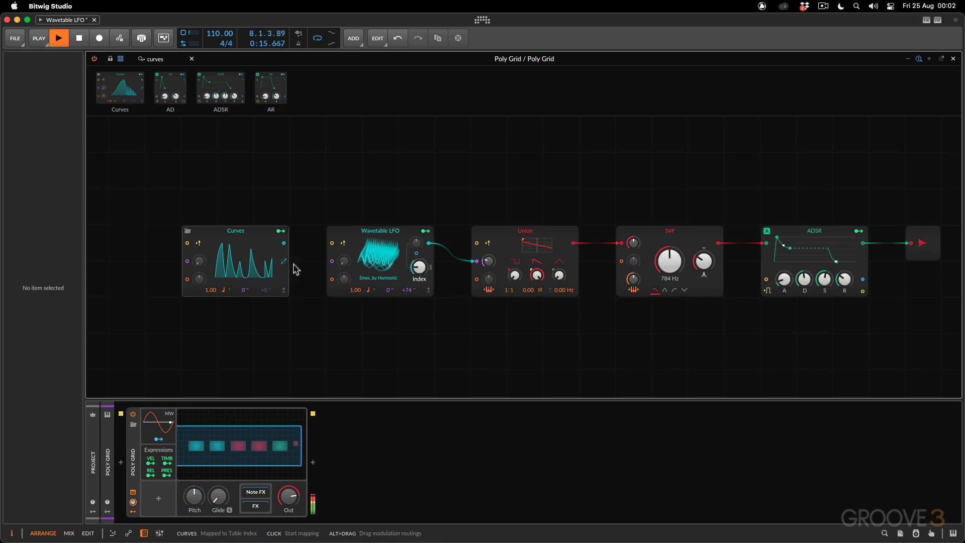
{"action": "key", "text": "space"}
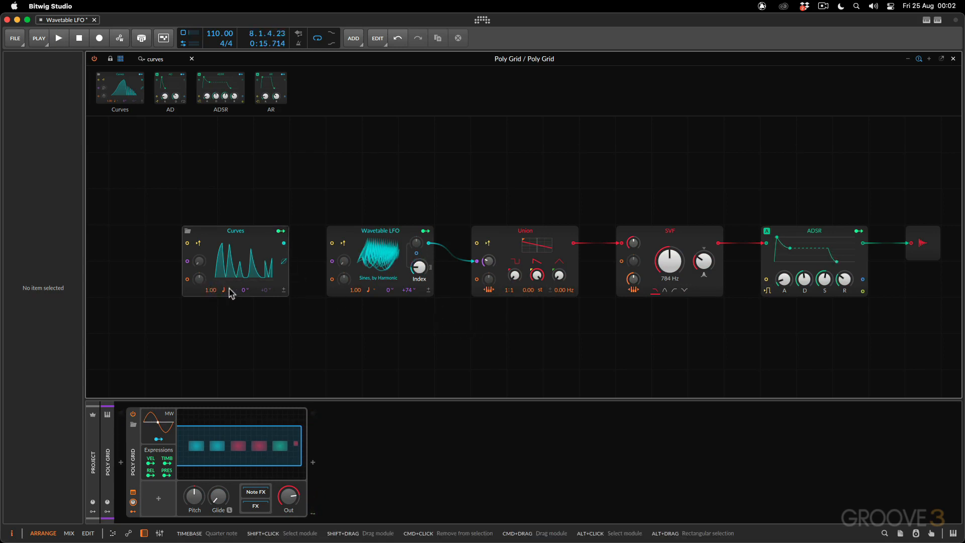
Set the Curves module's timebase to Bar and its rate to 6.00, and start playback
{"action": "left_click", "coordinate": [230, 290]}
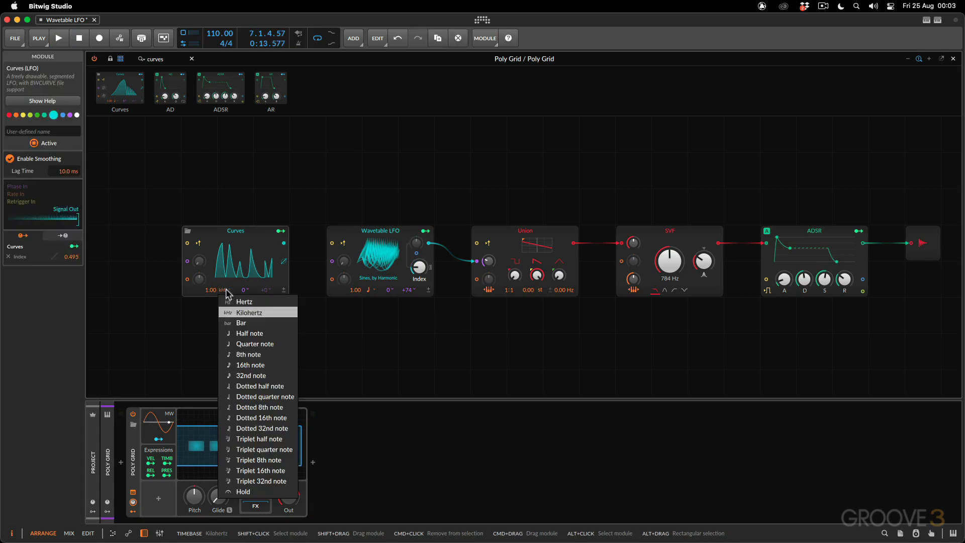
{"action": "left_click", "coordinate": [247, 323]}
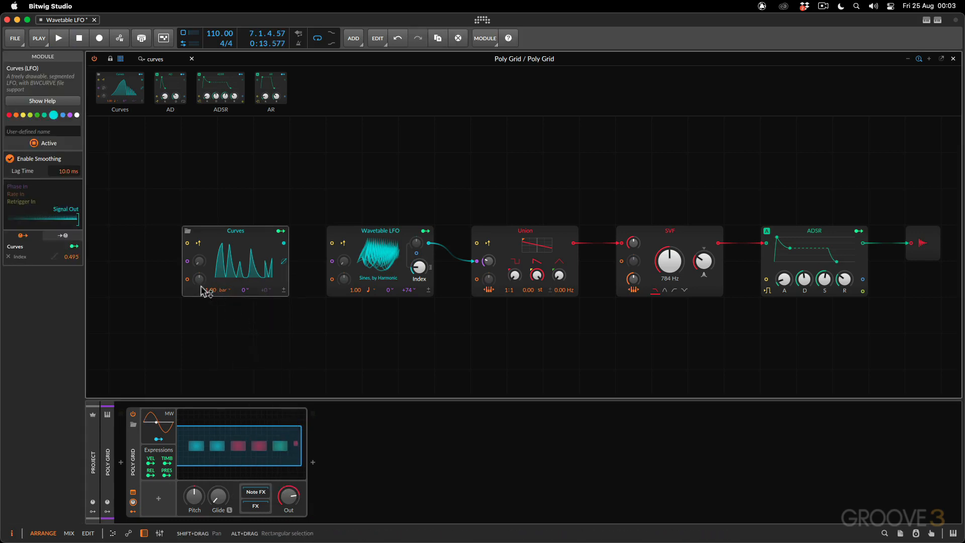
{"action": "mouse_move", "coordinate": [212, 292]}
{"action": "left_mouse_down"}
{"action": "mouse_move", "coordinate": [211, 284]}
{"action": "mouse_move", "coordinate": [209, 297]}
{"action": "left_mouse_up"}
{"action": "key", "text": "space"}
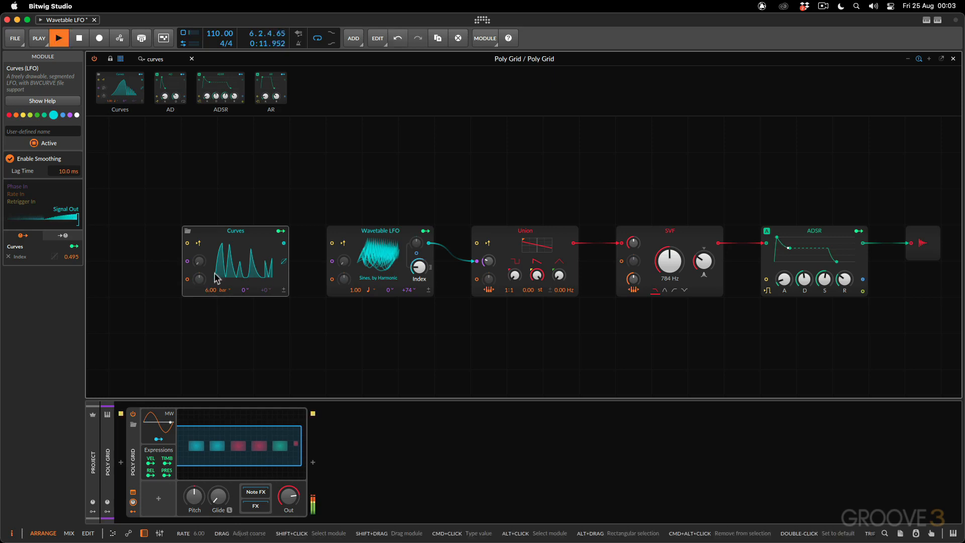
Switch the Auto Wah curve to bipolar in its editor, set the Wavetable LFO's index to 40%, and stop playback
{"action": "double_click", "coordinate": [237, 267]}
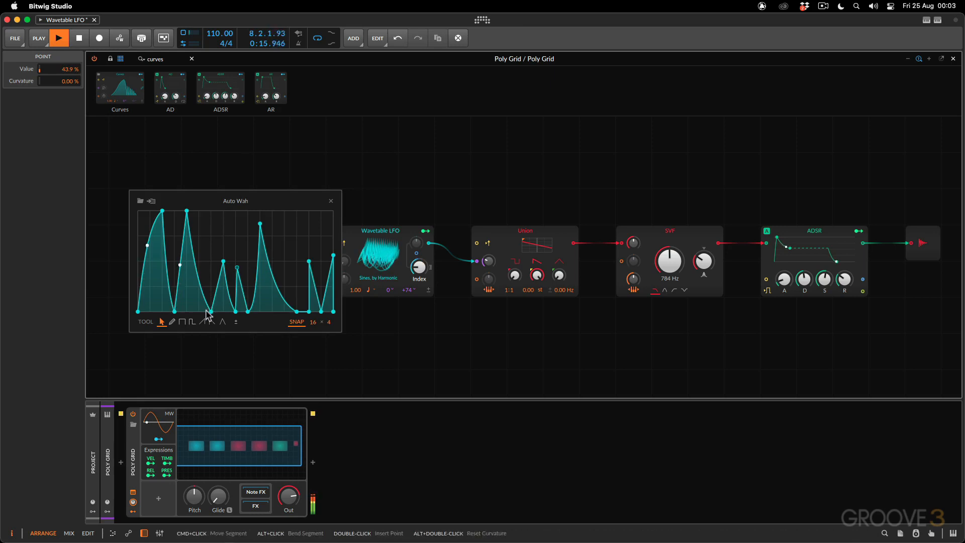
{"action": "left_click", "coordinate": [236, 323]}
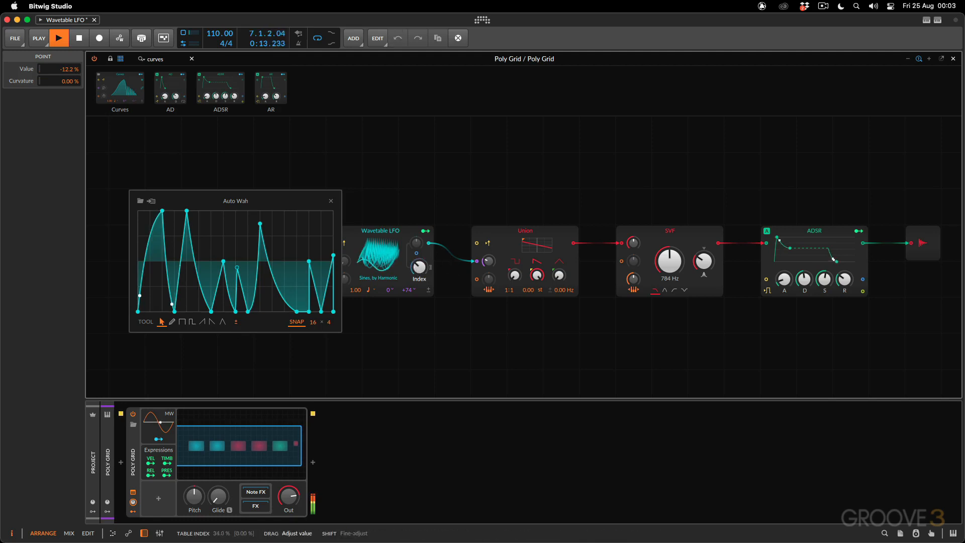
{"action": "left_click_drag", "start_coordinate": [418, 269], "coordinate": [417, 270]}
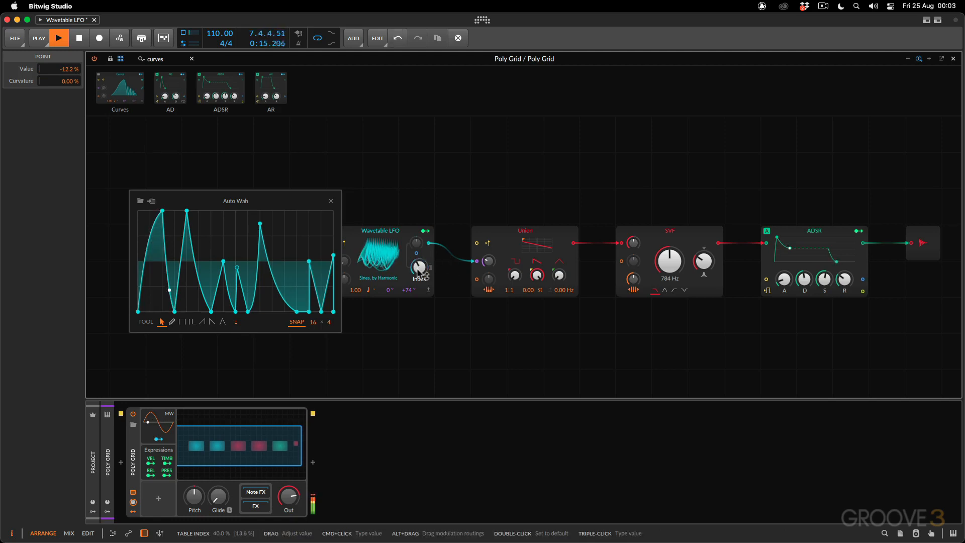
{"action": "left_click", "coordinate": [331, 203]}
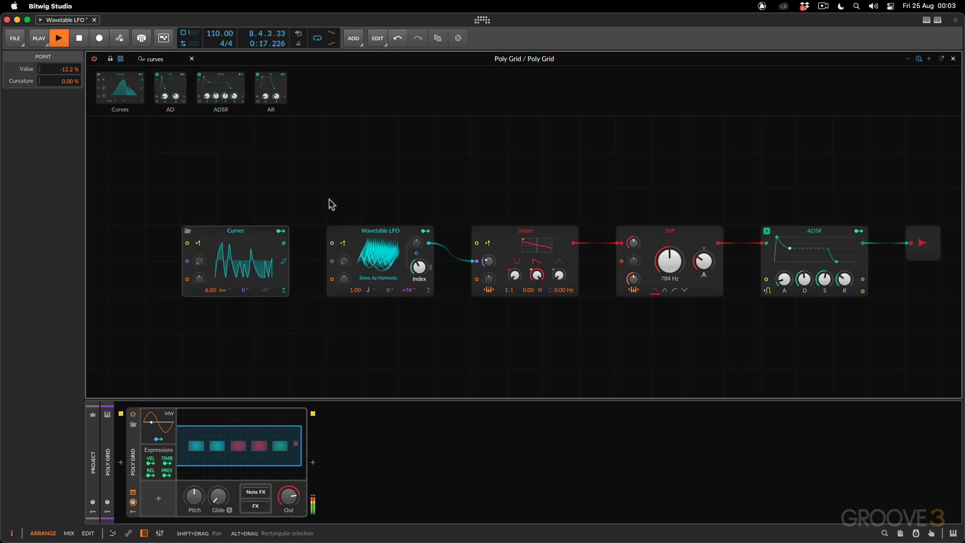
{"action": "key", "text": "space"}
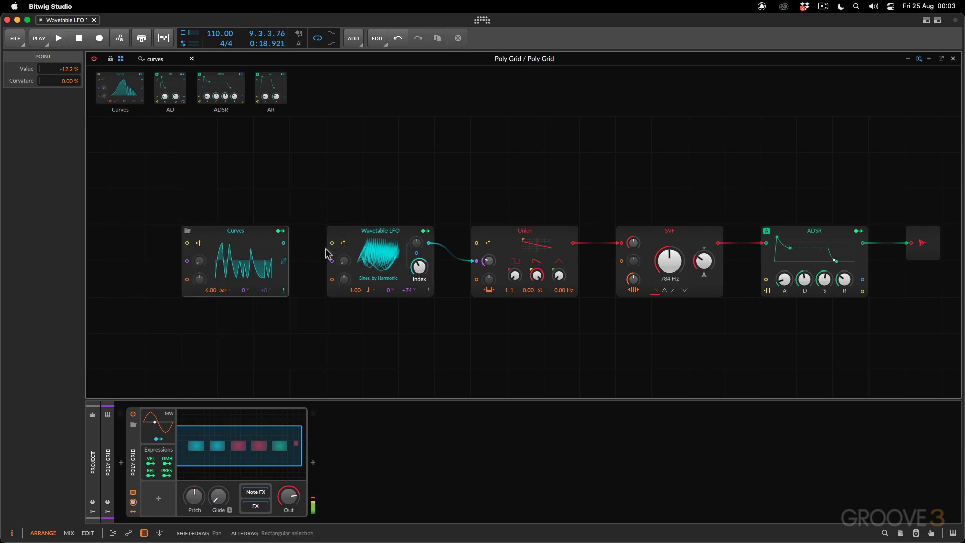
Set the Wavetable LFO's timebase to Hertz and raise its rate to 12.00 Hz during playback
{"action": "left_click", "coordinate": [373, 290]}
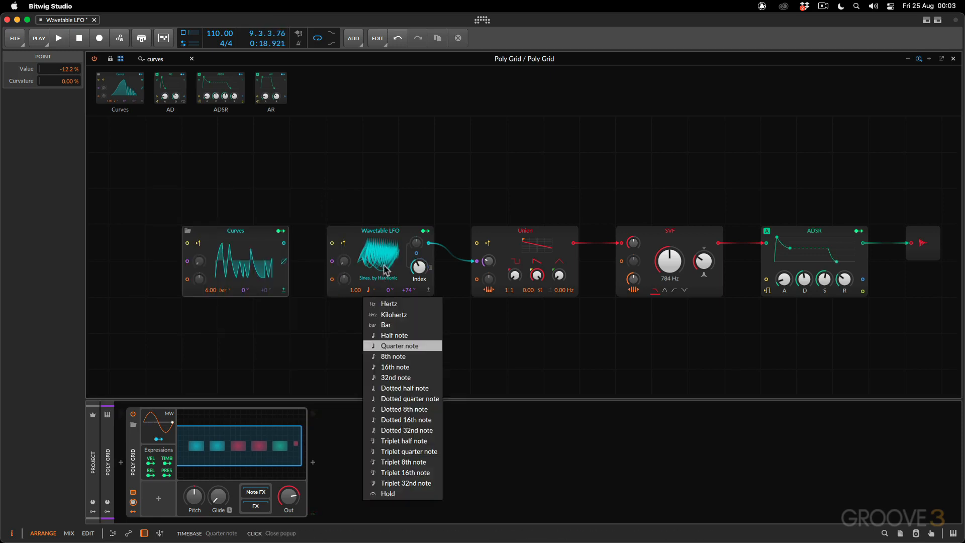
{"action": "left_click", "coordinate": [385, 304]}
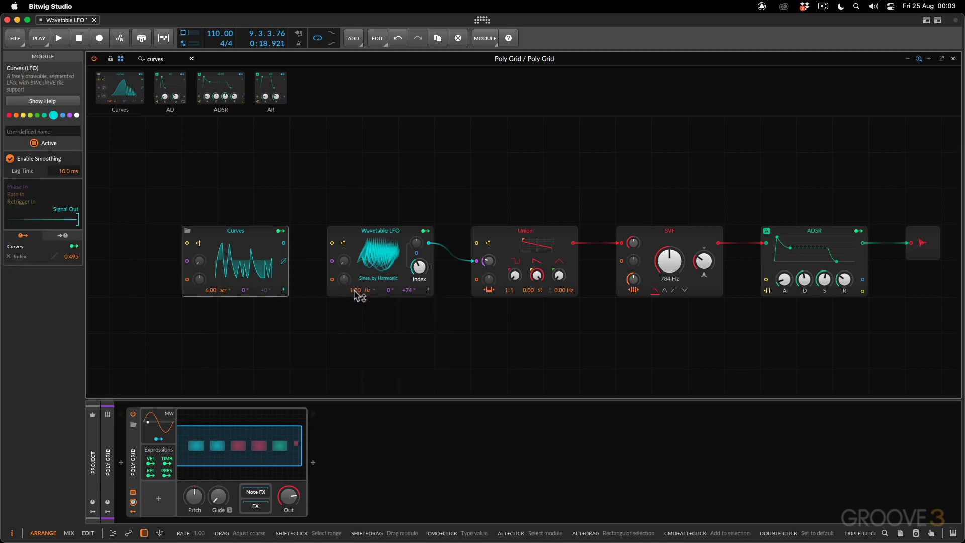
{"action": "key", "text": "space"}
{"action": "mouse_move", "coordinate": [354, 290]}
{"action": "left_mouse_down"}
{"action": "mouse_move", "coordinate": [354, 270]}
{"action": "mouse_move", "coordinate": [354, 280]}
{"action": "left_mouse_up"}
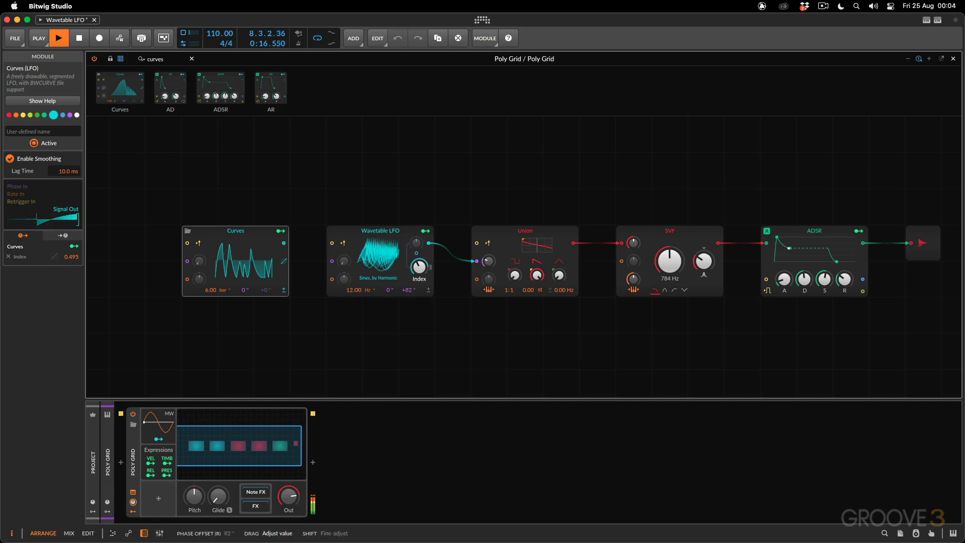
Set the Wavetable LFO's right-channel phase offset to +86° and the Union's phase modulation amount to about 26%, and stop playback
{"action": "left_click_drag", "start_coordinate": [412, 292], "coordinate": [412, 287]}
{"action": "left_click_drag", "start_coordinate": [491, 270], "coordinate": [490, 262]}
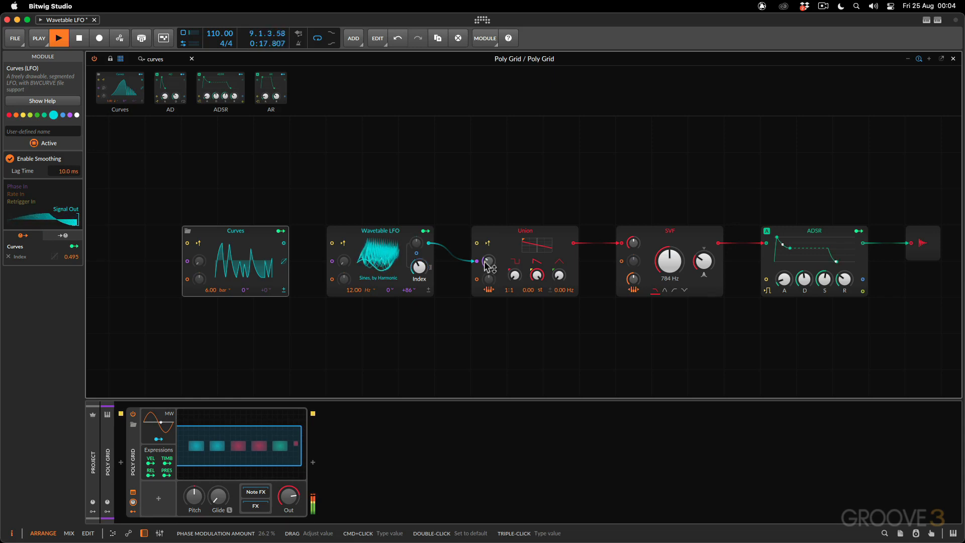
{"action": "key", "text": "space"}
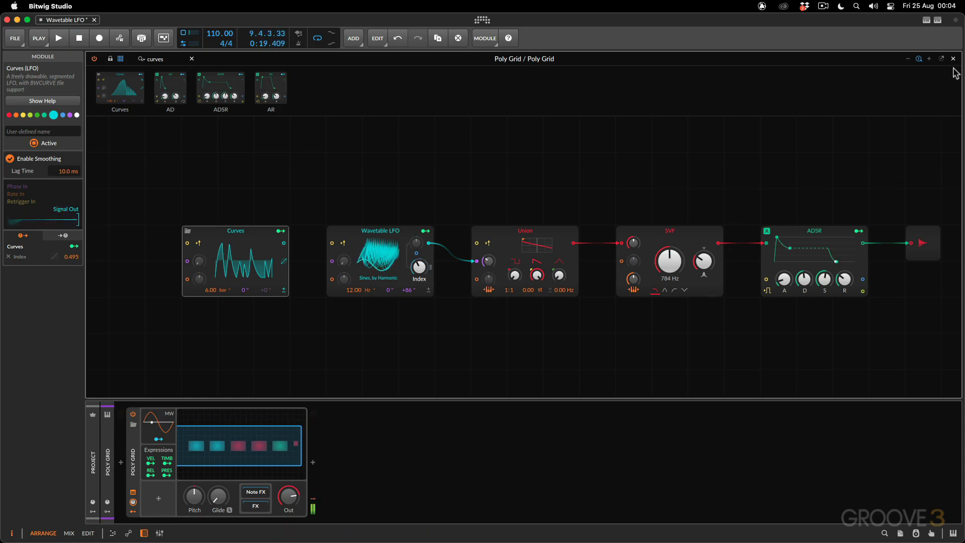
Return to the arrangement, start playback, and reopen the Poly Grid patch editor
{"action": "left_click", "coordinate": [954, 59]}
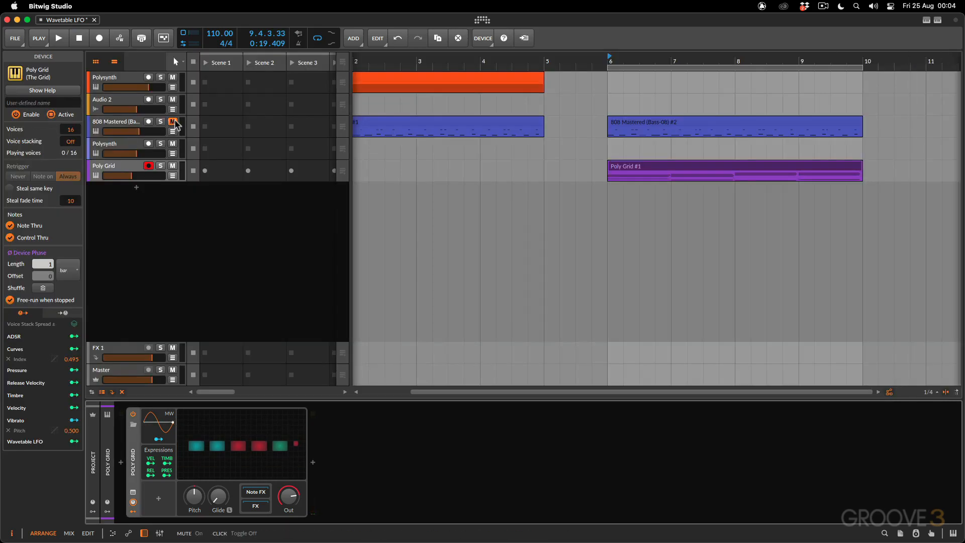
{"action": "key", "text": "space"}
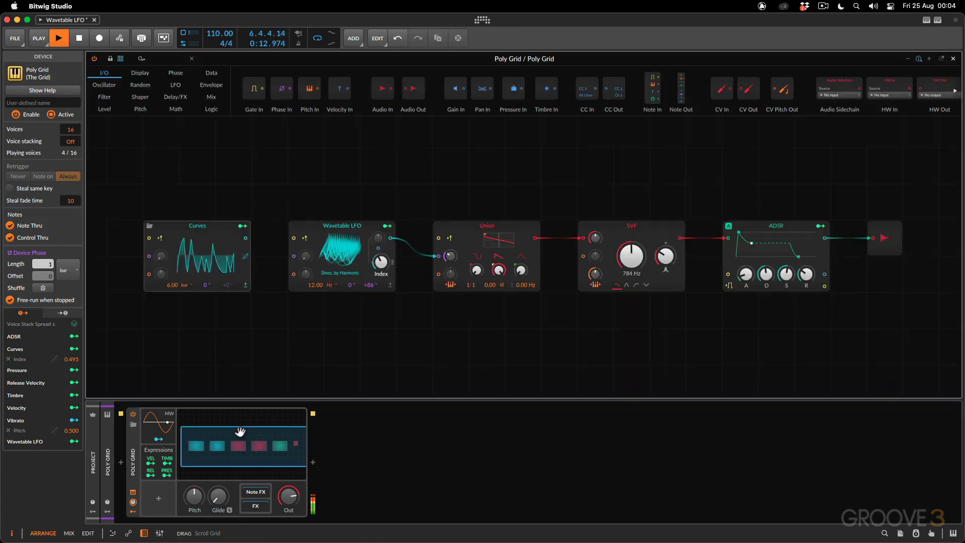
{"action": "double_click", "coordinate": [238, 430]}
Adjust the Union's phase modulation amount while listening to the arrangement, and stop playback
{"action": "mouse_move", "coordinate": [450, 256]}
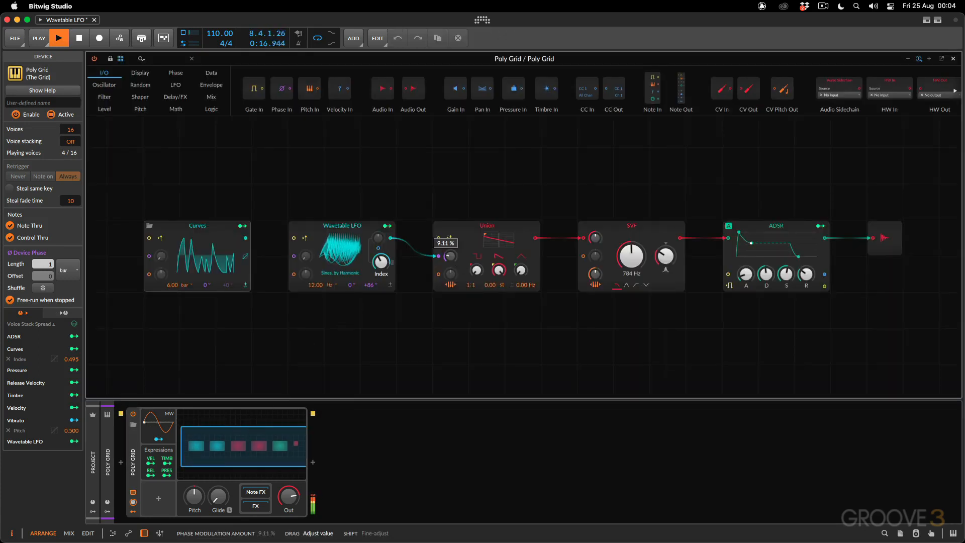
{"action": "mouse_move", "coordinate": [450, 256]}
{"action": "left_mouse_down"}
{"action": "mouse_move", "coordinate": [451, 232]}
{"action": "mouse_move", "coordinate": [451, 251]}
{"action": "left_mouse_up"}
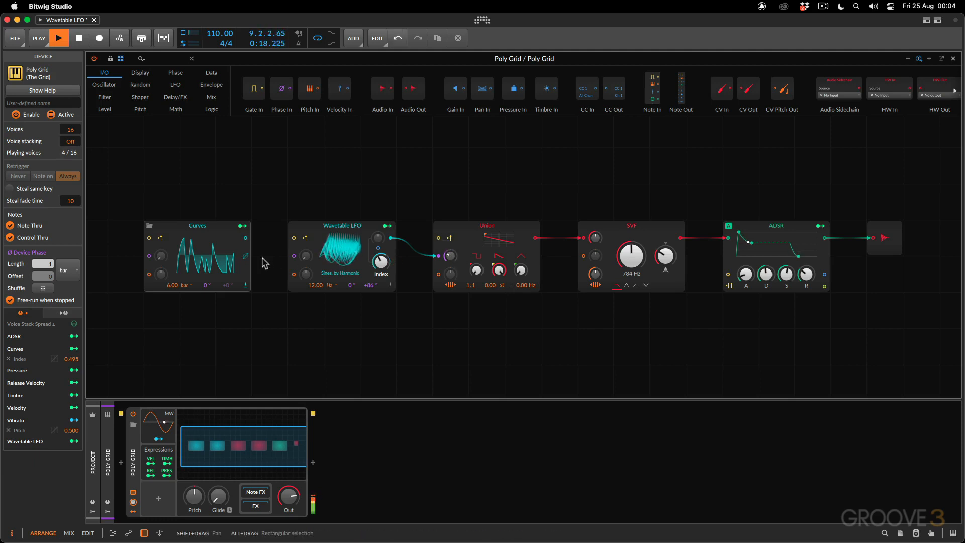
{"action": "key", "text": "space"}
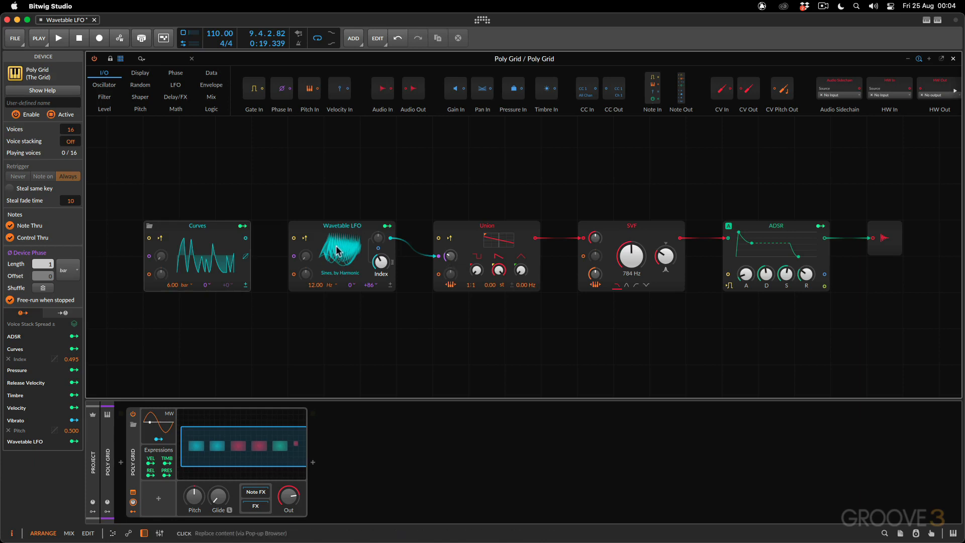
Lower the Wavetable LFO's table index to about 24%
{"action": "left_click_drag", "start_coordinate": [382, 264], "coordinate": [382, 272]}
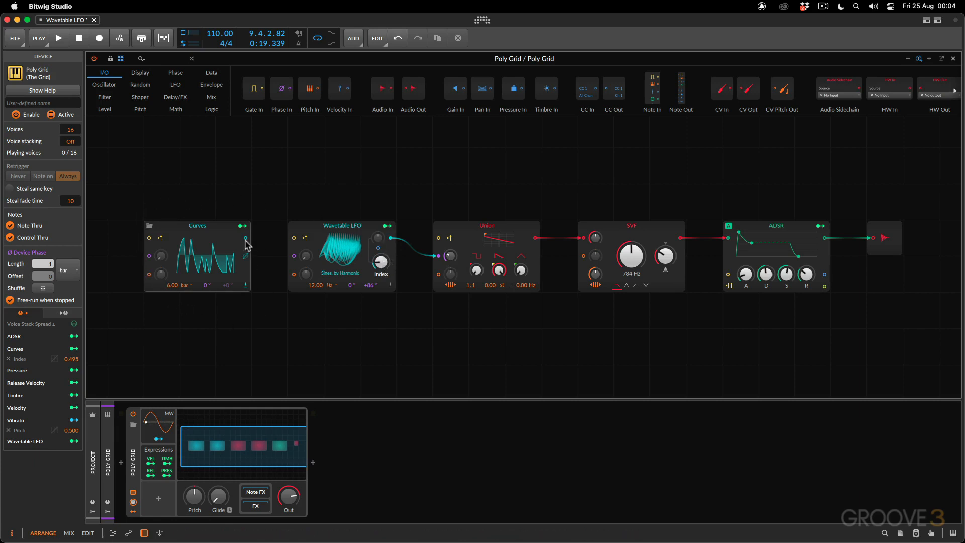
{"action": "left_click_drag", "start_coordinate": [381, 262], "coordinate": [382, 265]}
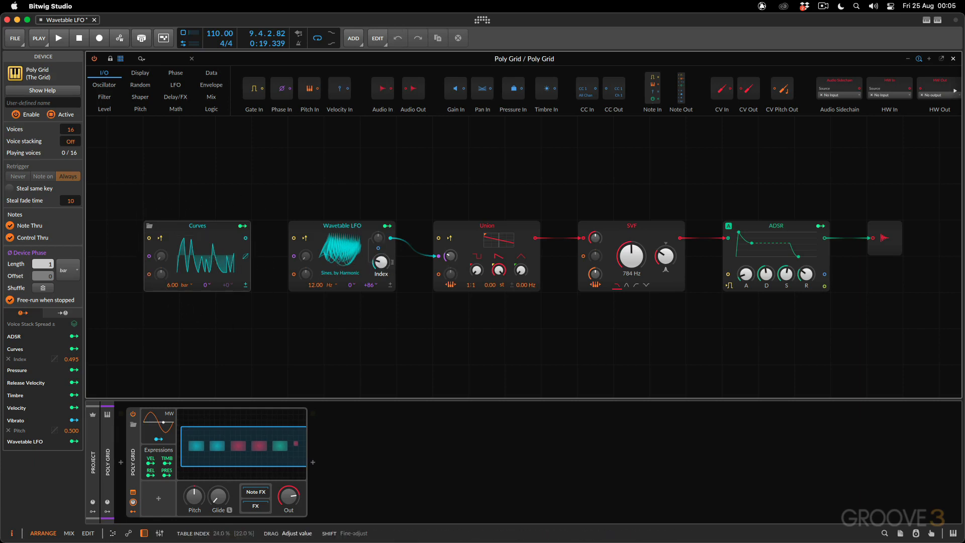